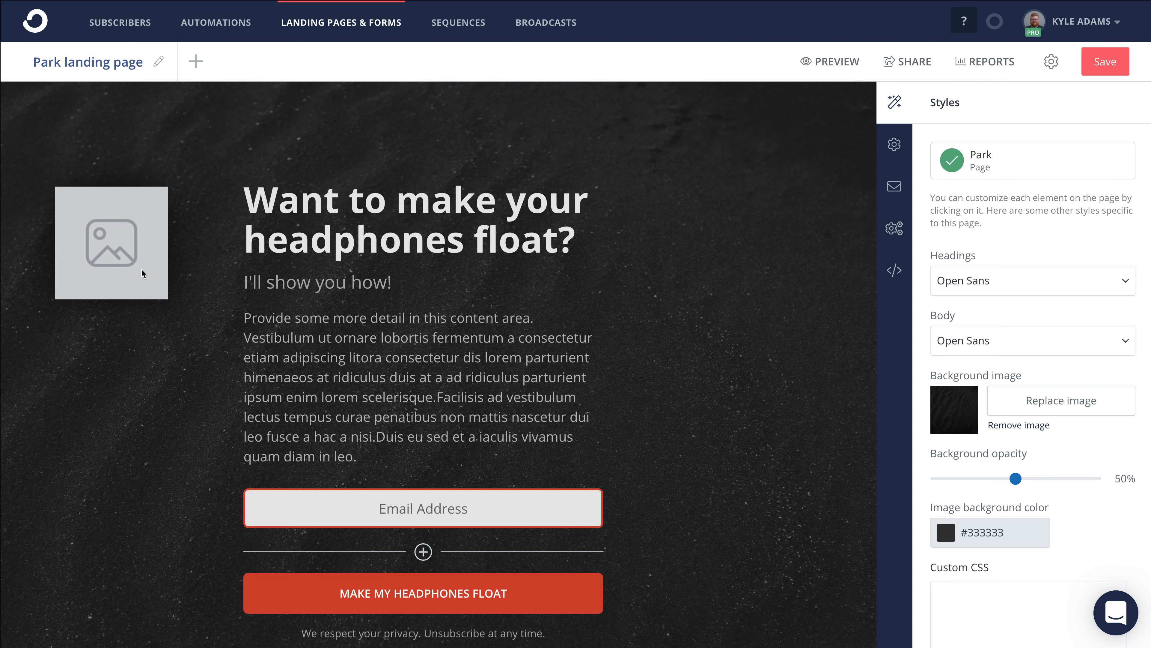
Step: Fill the image placeholder with the Instagram photo of earbuds floating above a hand, and save the landing page
click(142, 269)
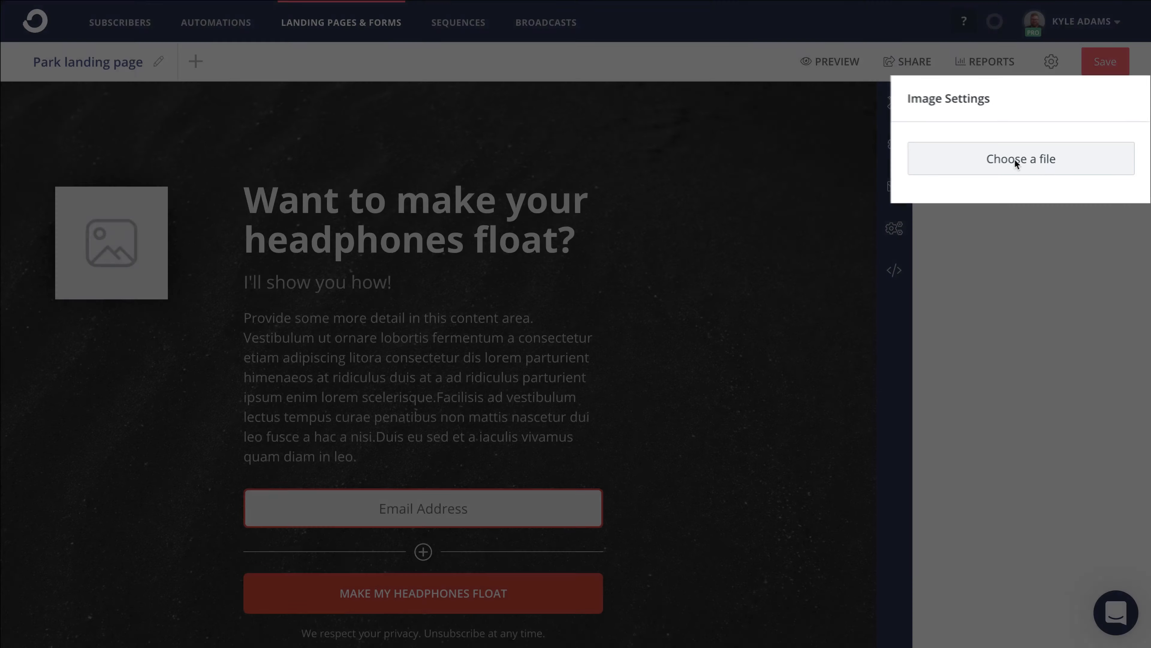
click(1015, 159)
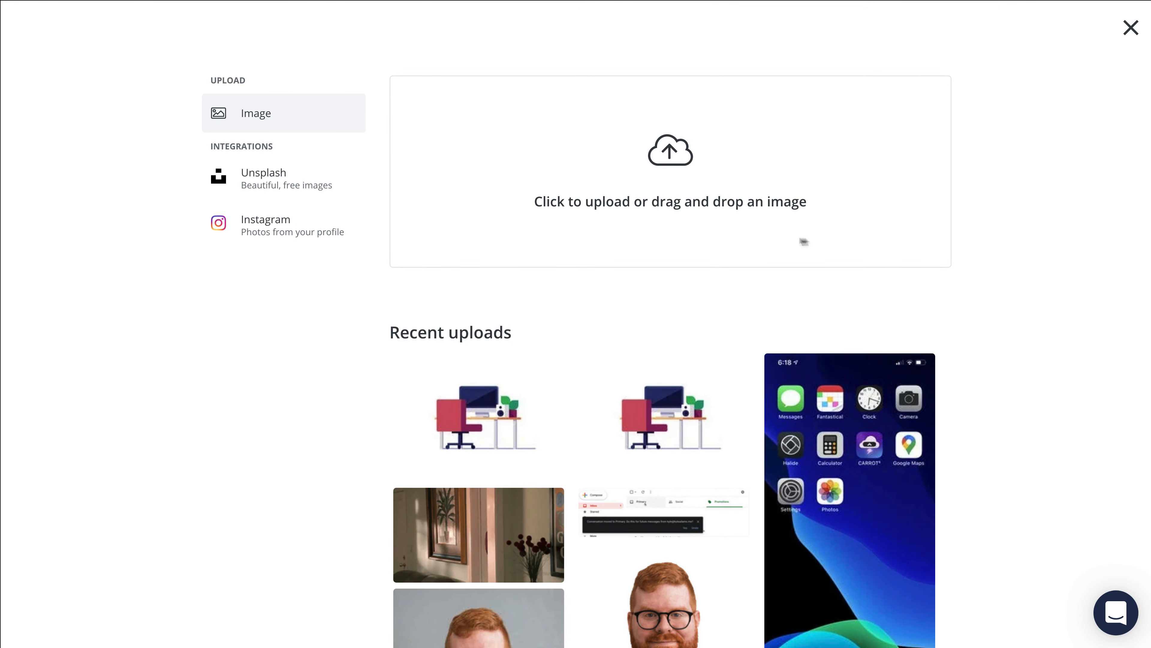
click(329, 195)
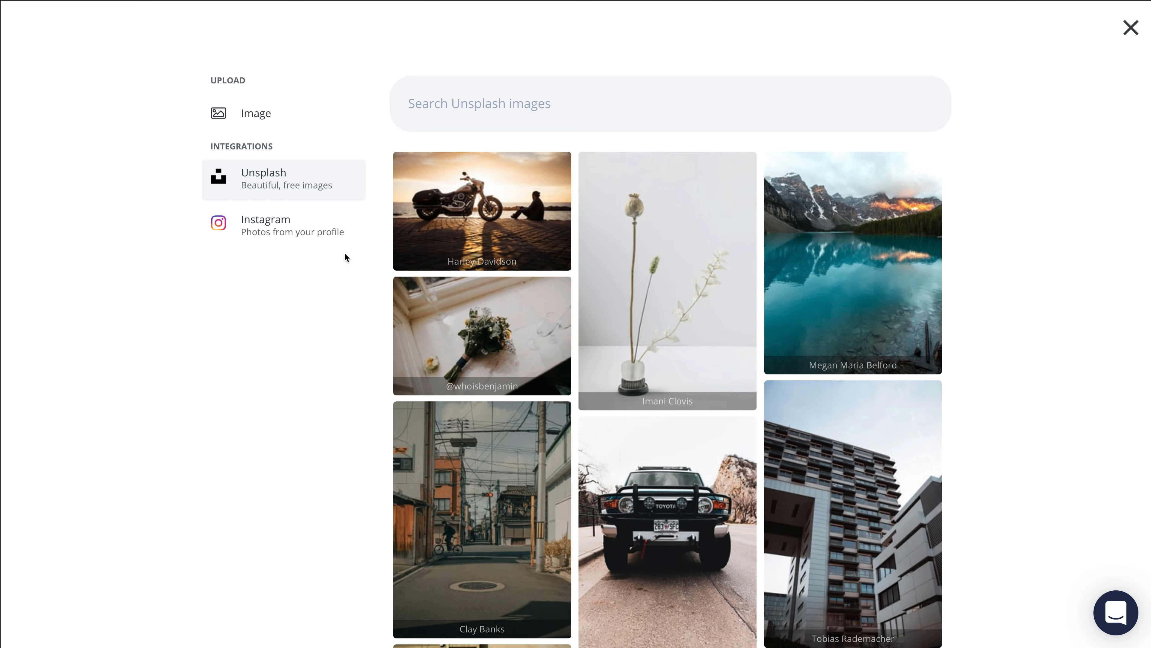
click(329, 240)
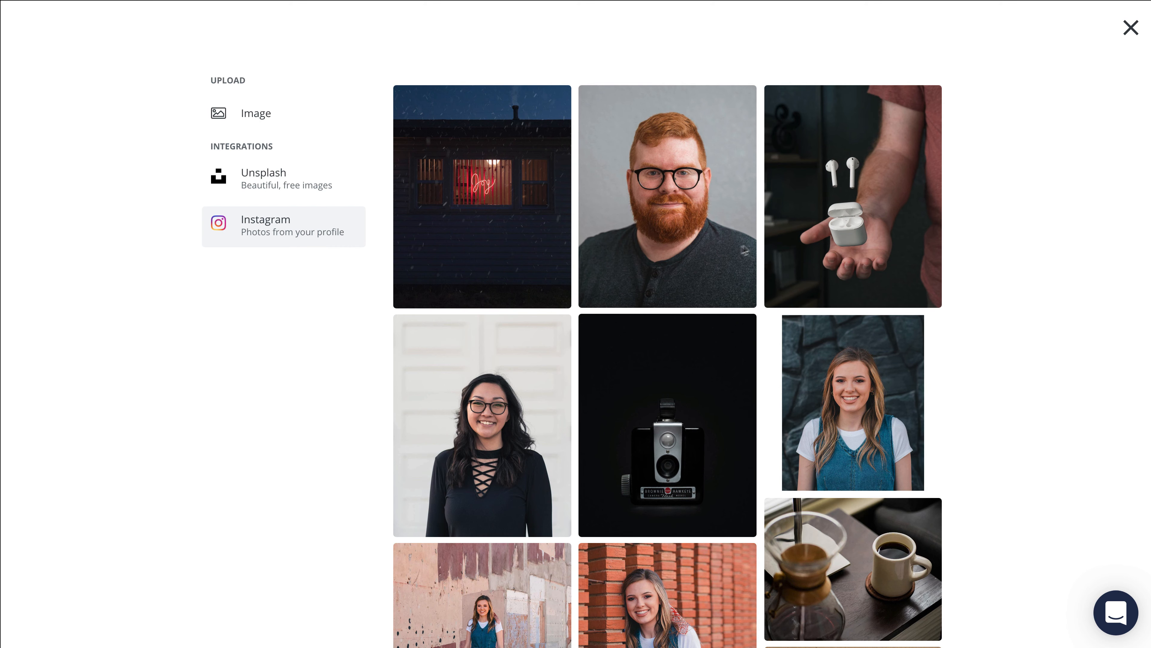
click(849, 222)
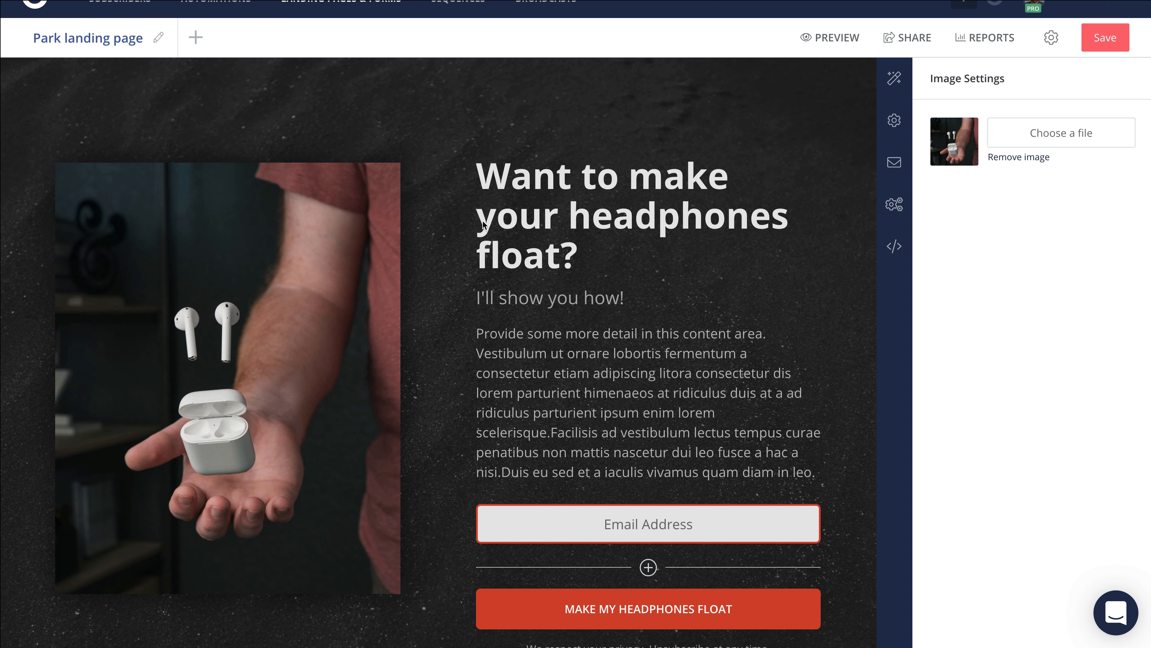
click(1105, 42)
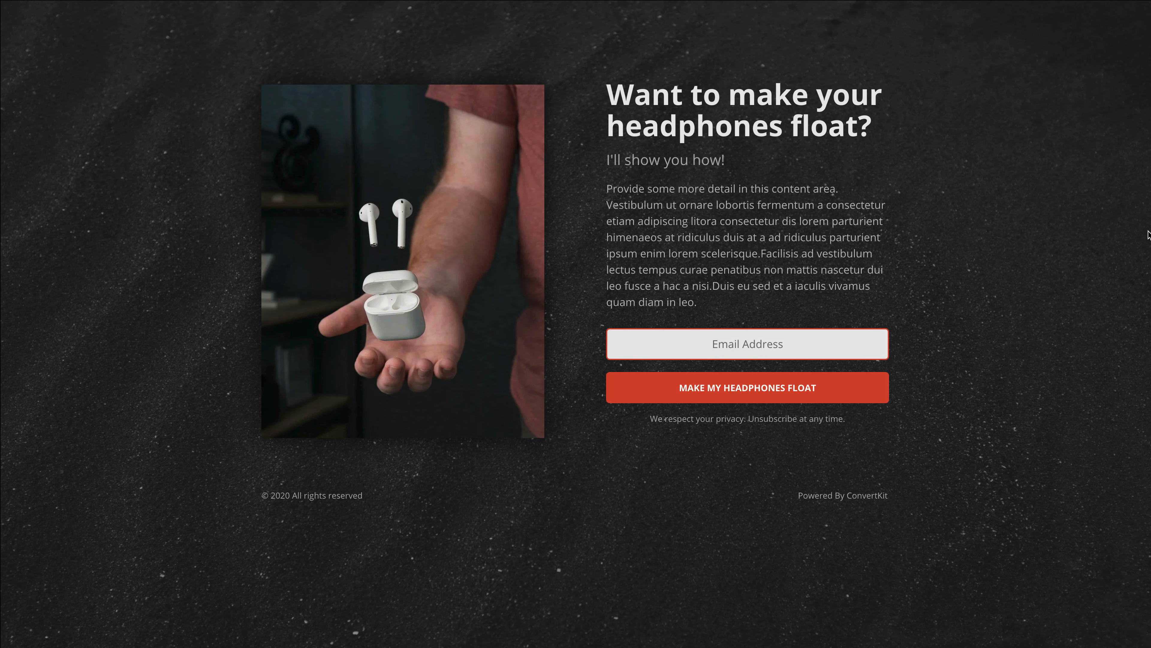
Step: Narrow and widen the published page's window to check how the image and text layout adapts
drag(1150, 236, 875, 246)
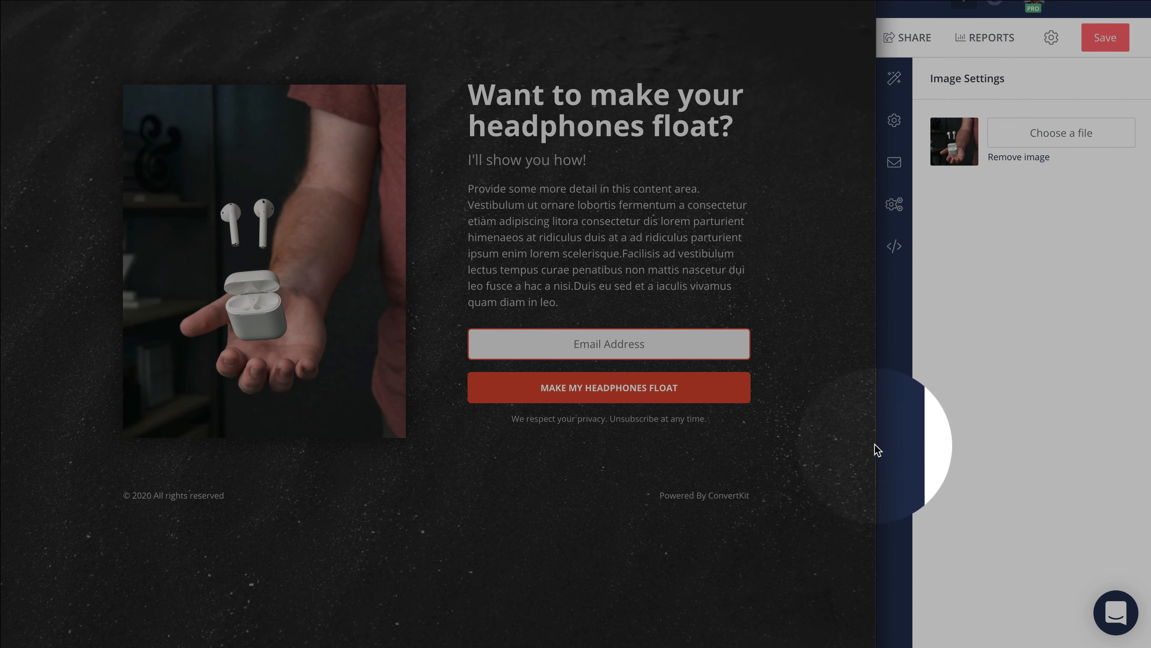
drag(873, 450, 756, 449)
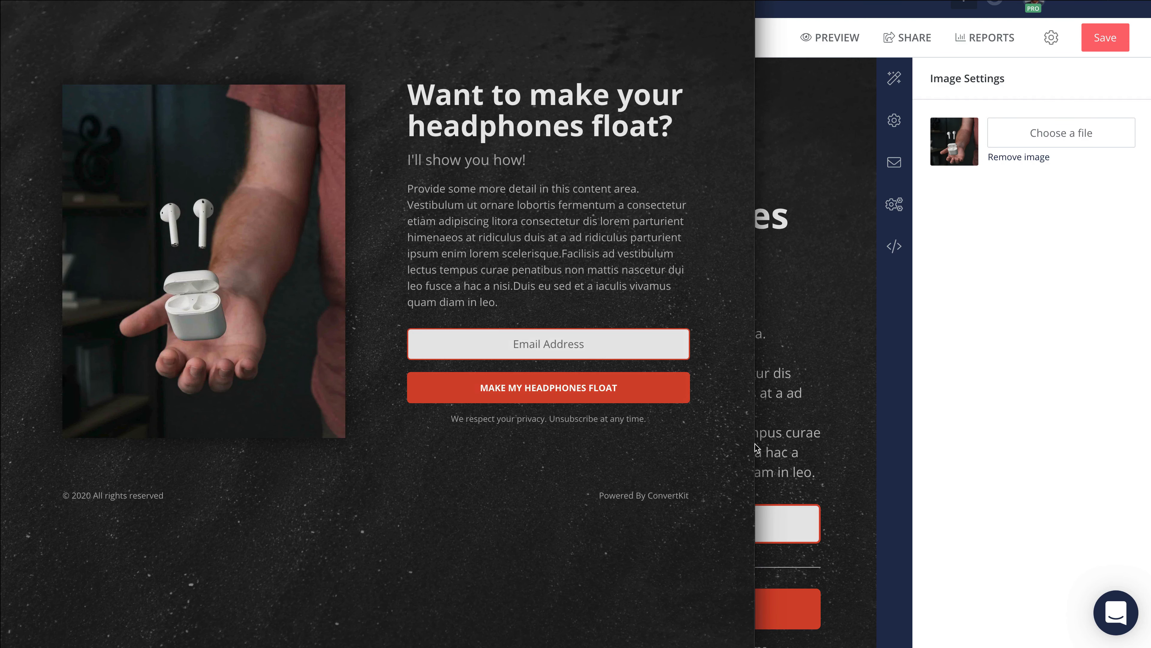
mouse_move(765, 449)
mouse_down()
mouse_move(804, 449)
mouse_move(743, 449)
mouse_up()
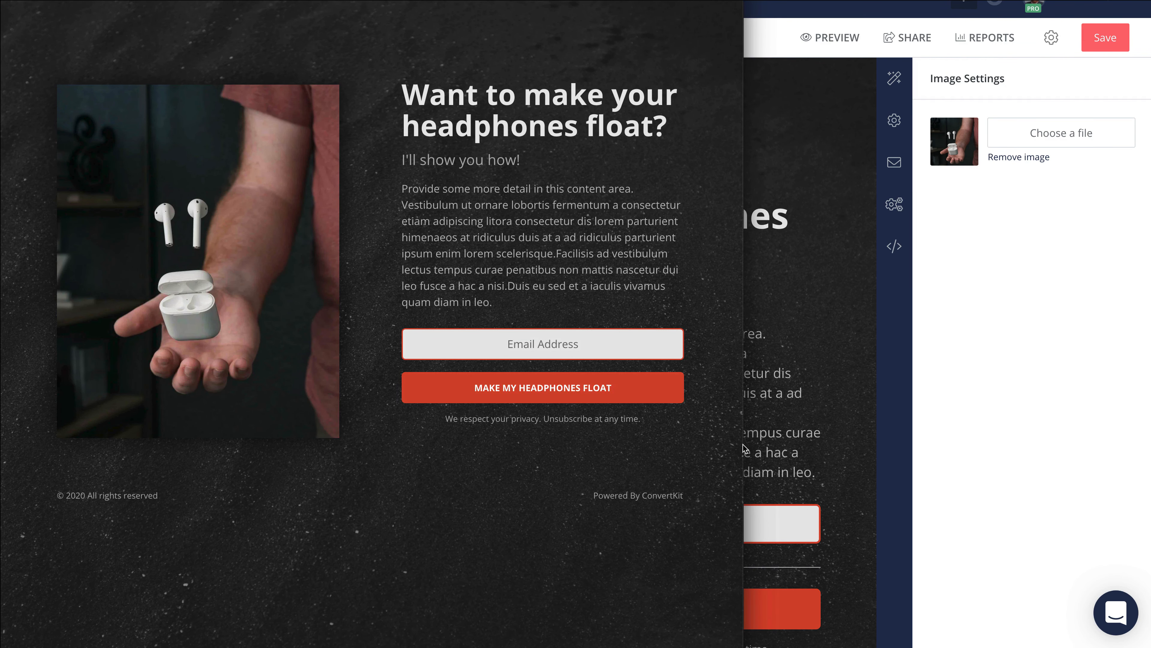
drag(743, 445, 888, 457)
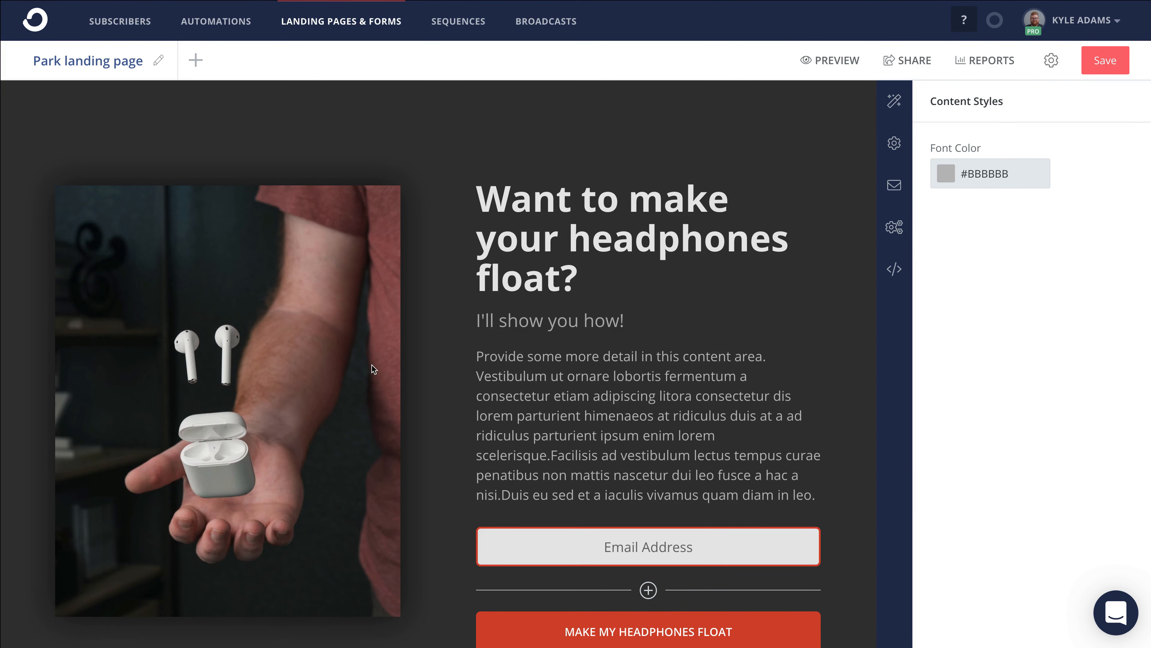
Step: Set the Unsplash photo of the Toyota off-road vehicle as the page's background image
scroll(371, 365, down, 1)
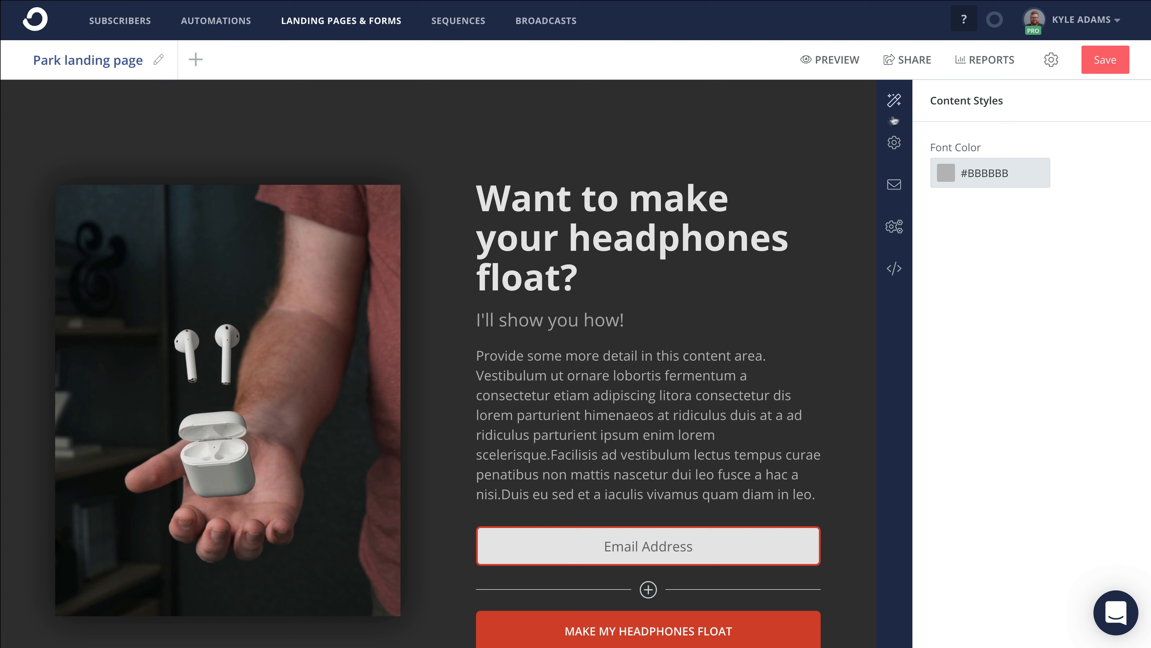
click(893, 102)
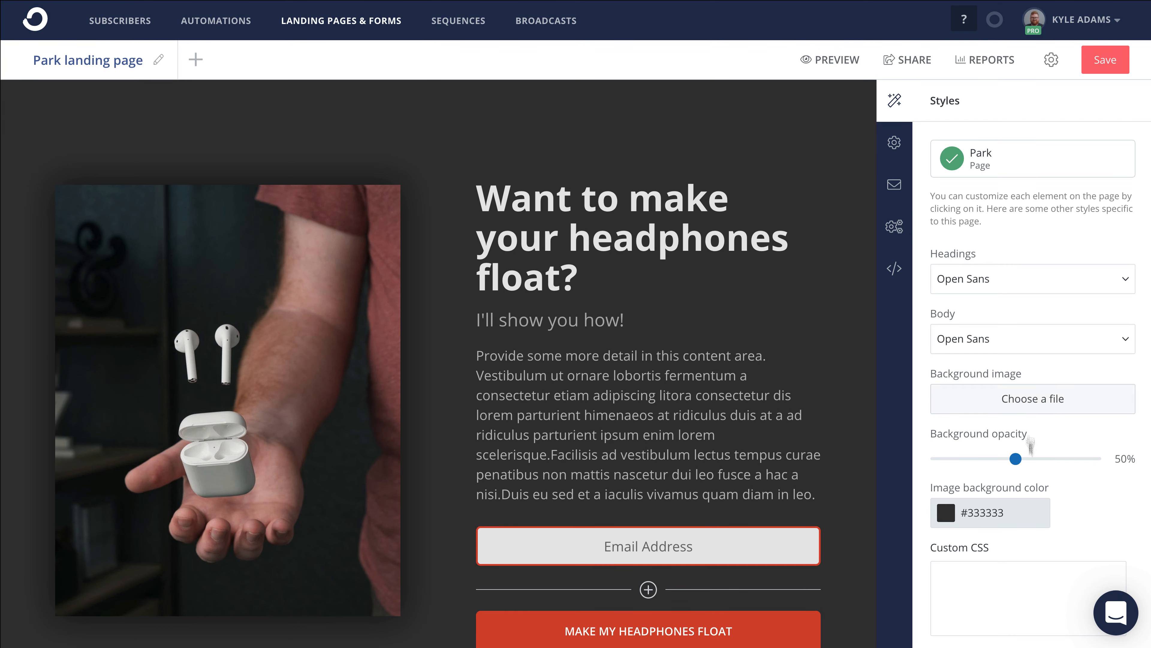
click(1015, 398)
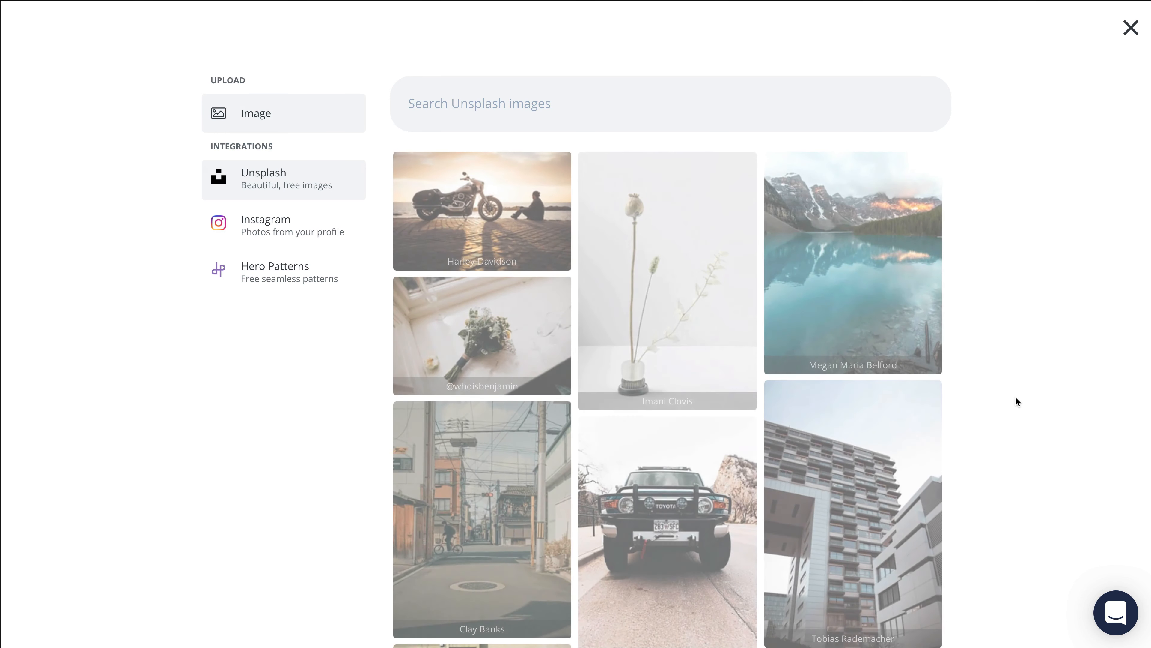
scroll(1016, 397, down, 1)
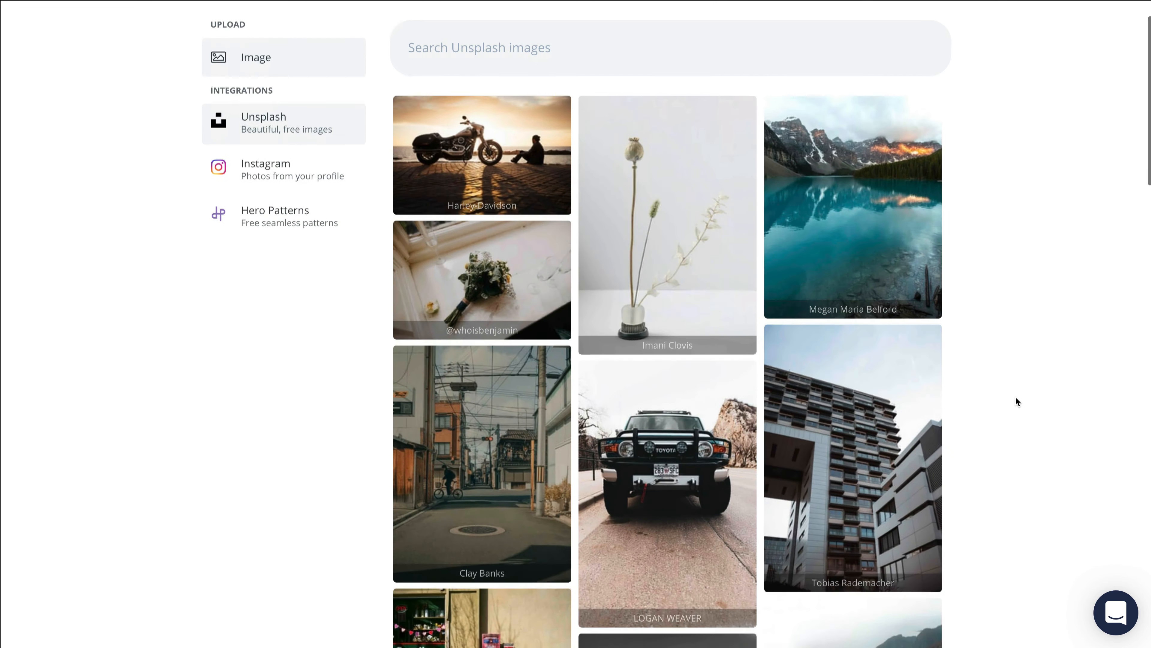
click(726, 474)
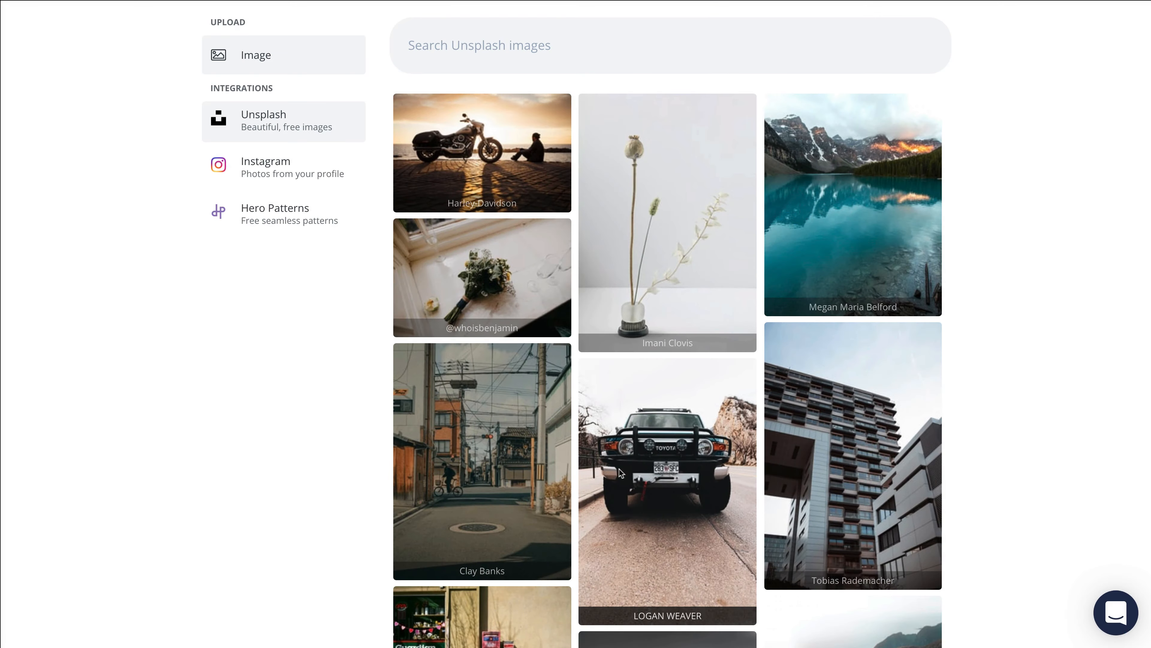
click(670, 493)
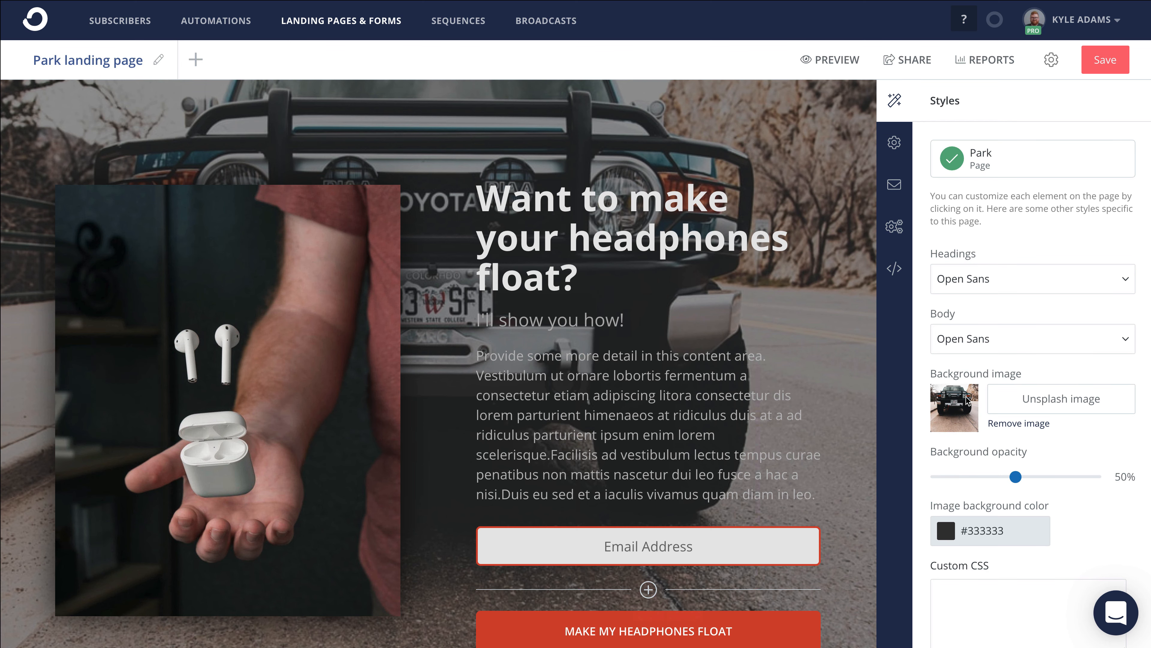
Step: Try background opacities between 0% and 100% on the vehicle photo, ending at 38%
scroll(967, 400, down, 1)
scroll(967, 400, up, 1)
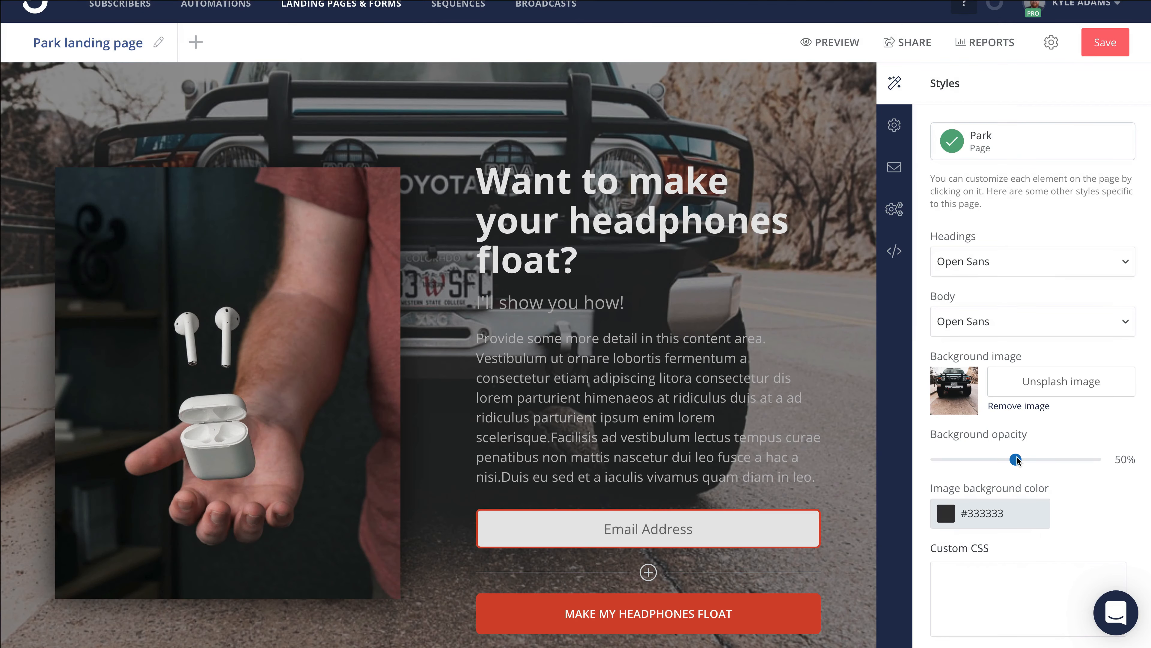
drag(1017, 460, 954, 464)
drag(933, 463, 1096, 460)
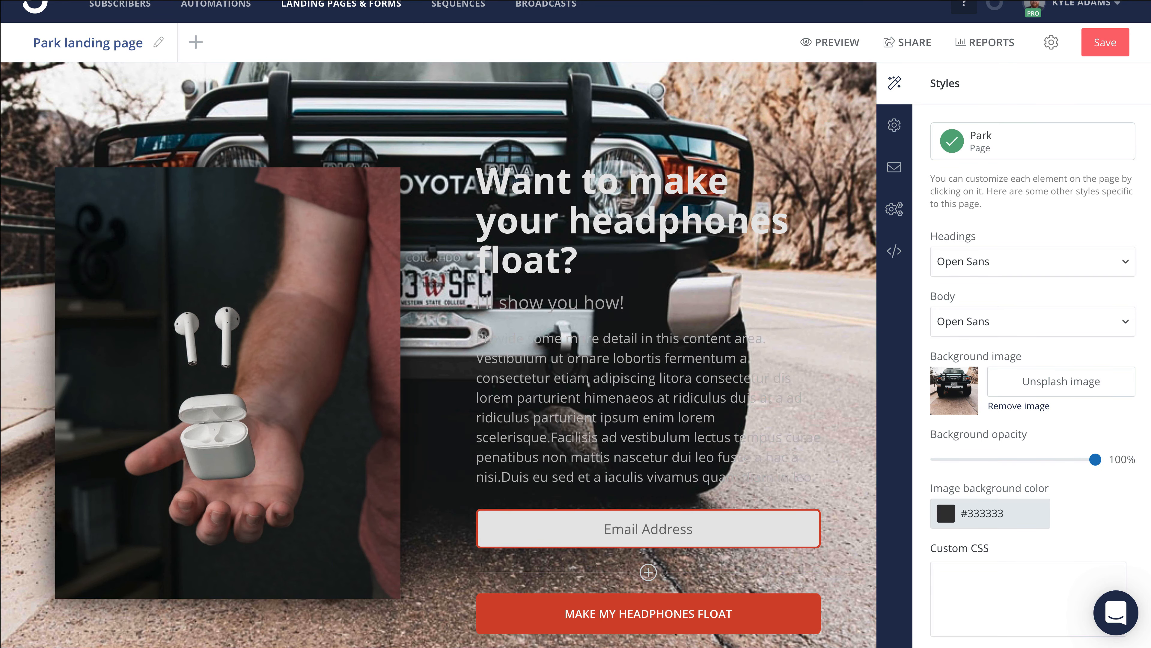
drag(1095, 459, 952, 464)
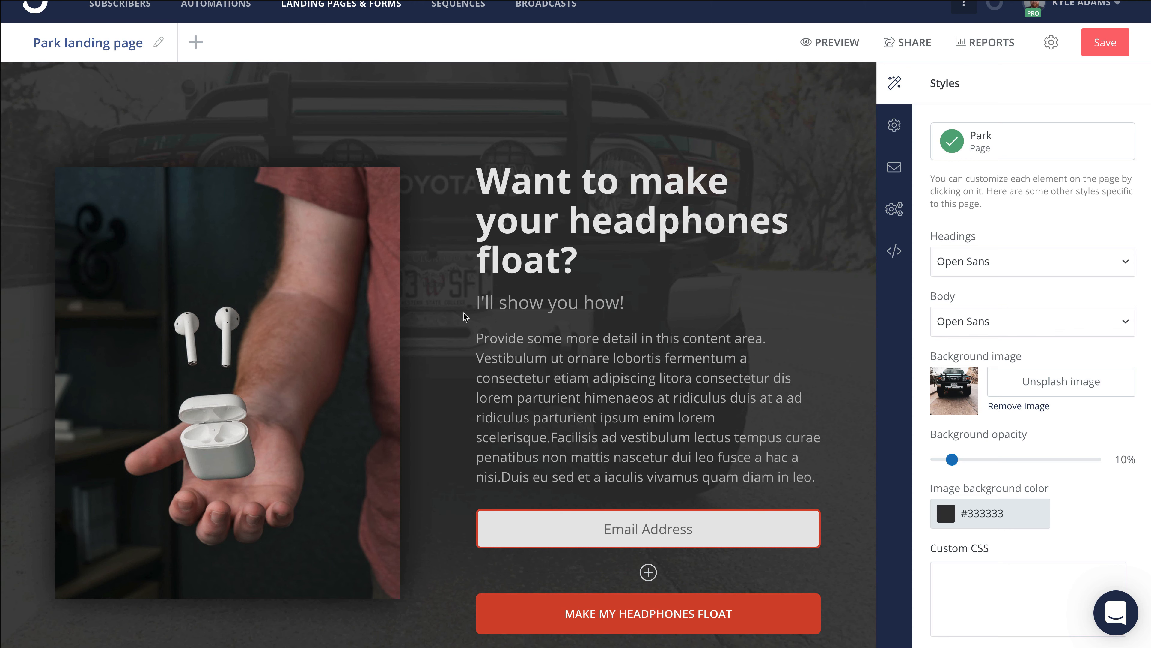
drag(952, 460, 862, 456)
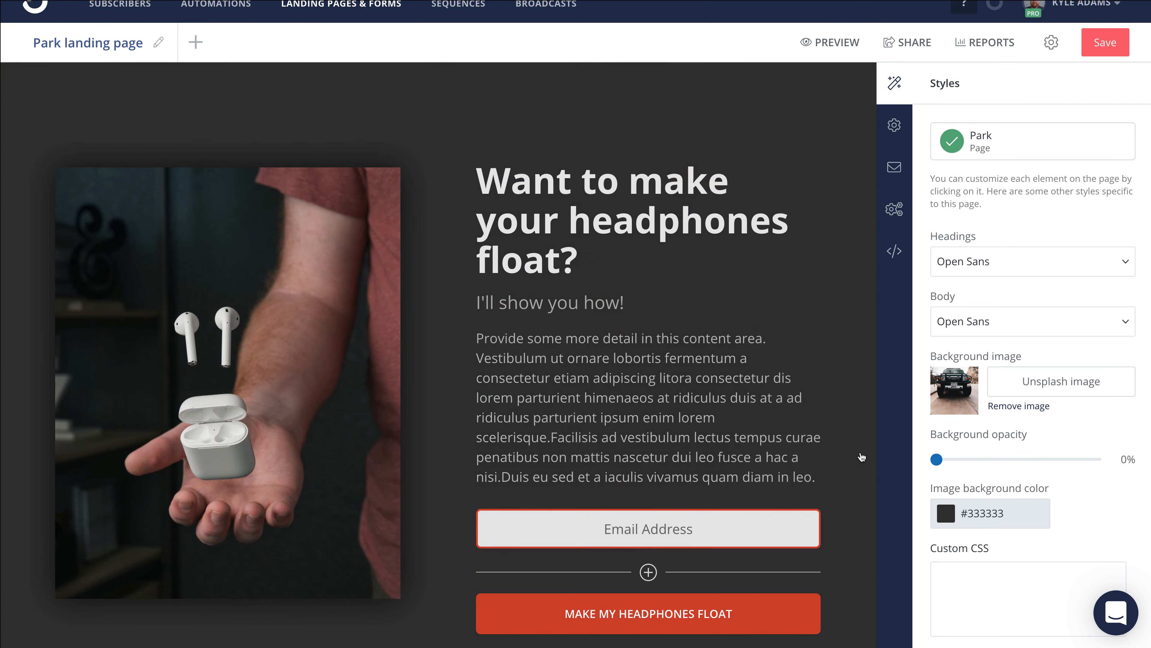
drag(938, 459, 955, 462)
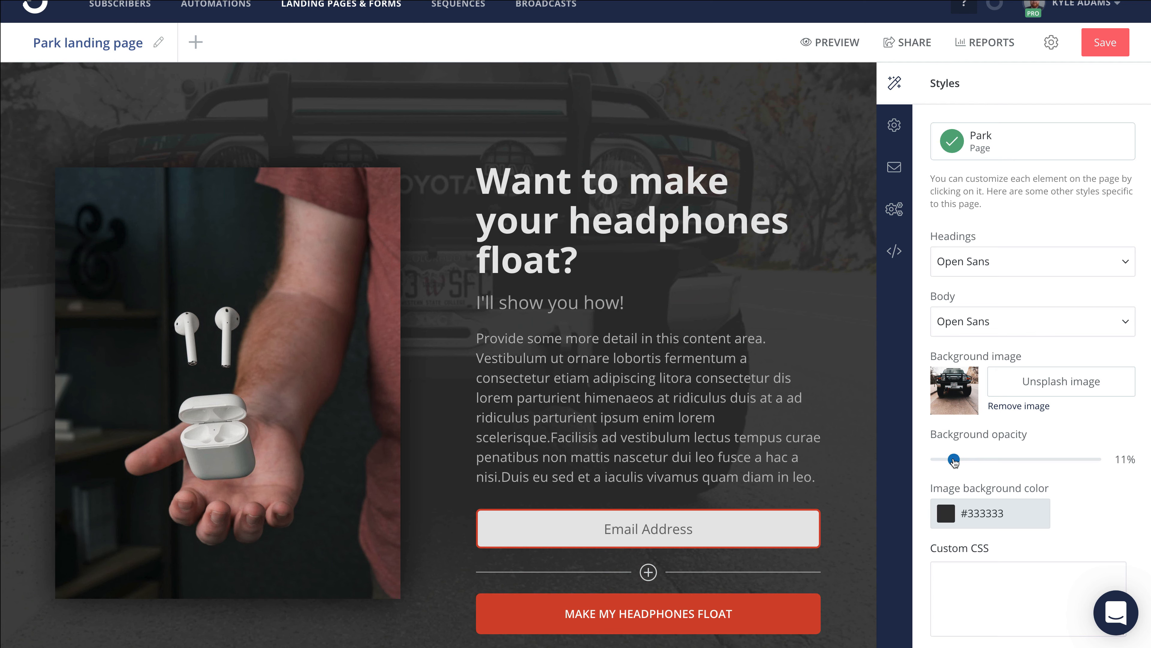
drag(956, 462, 997, 461)
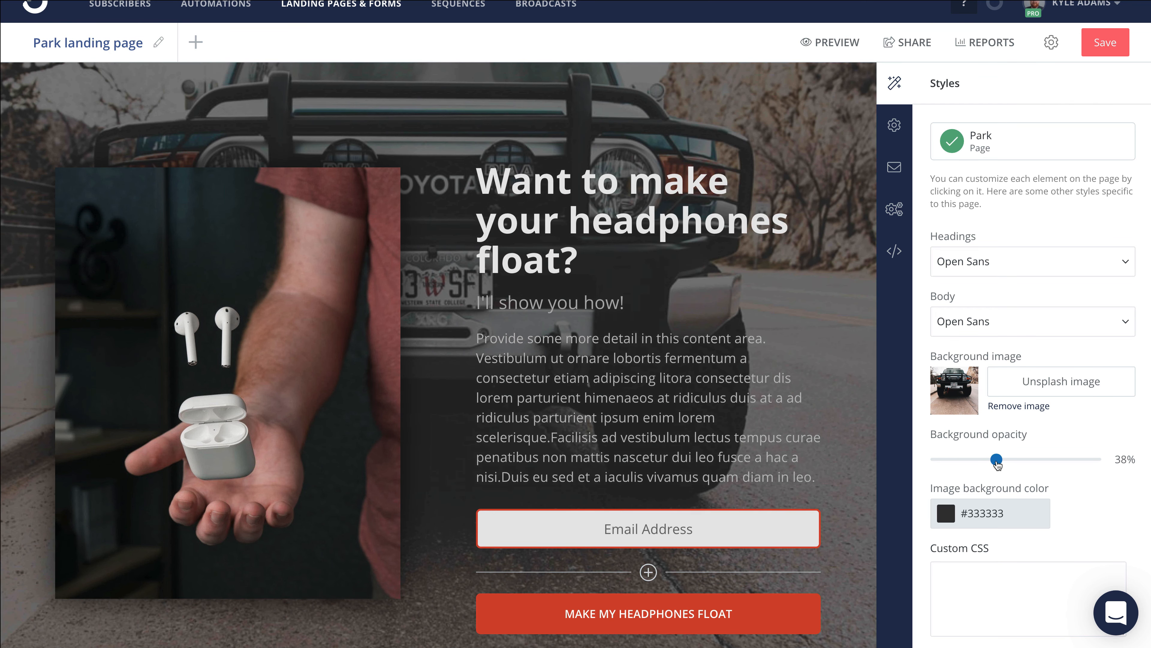
Step: Search Unsplash for "background", replace the background image with the blurred lights photo, and raise the background opacity to 100%
click(994, 408)
click(996, 374)
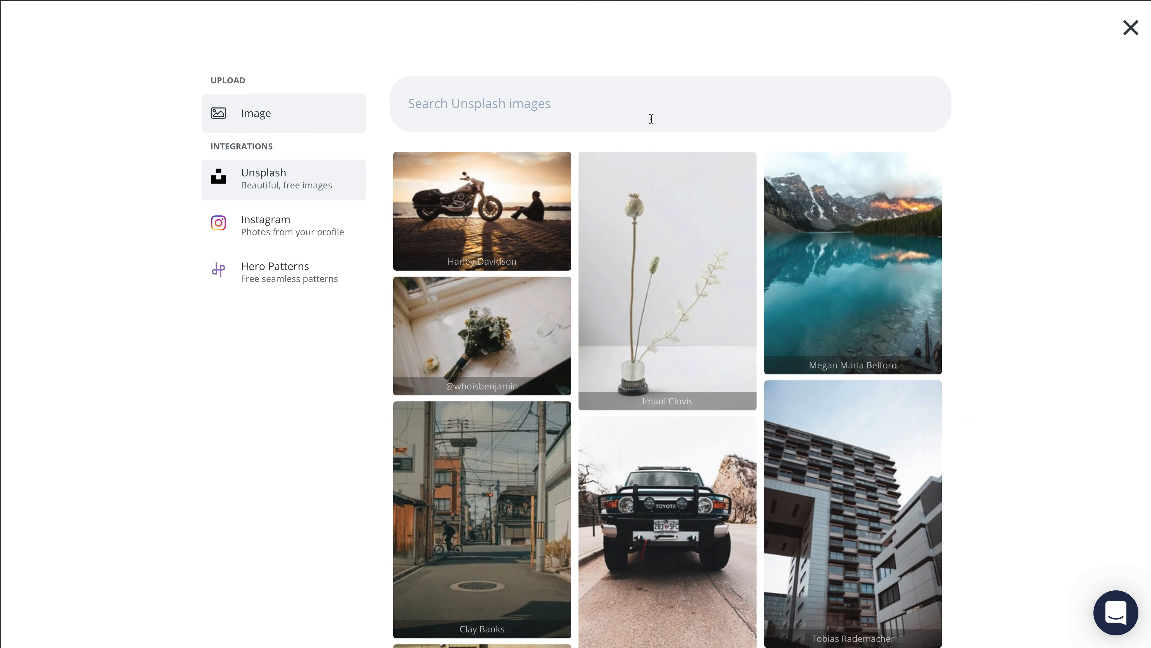
click(602, 94)
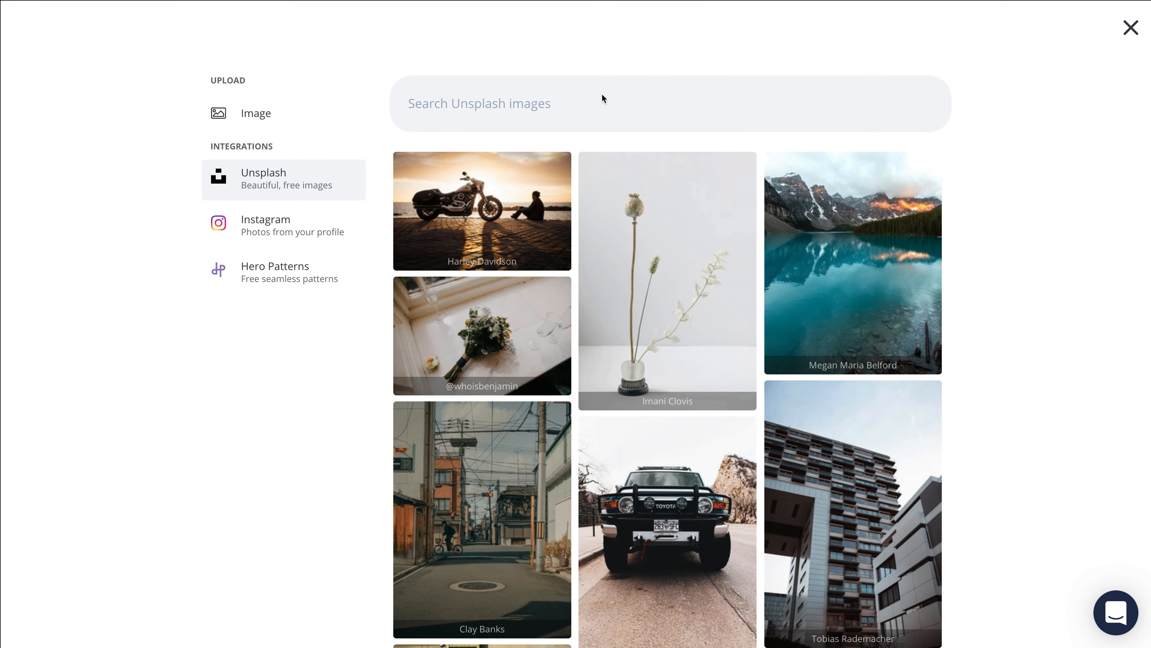
text(background)
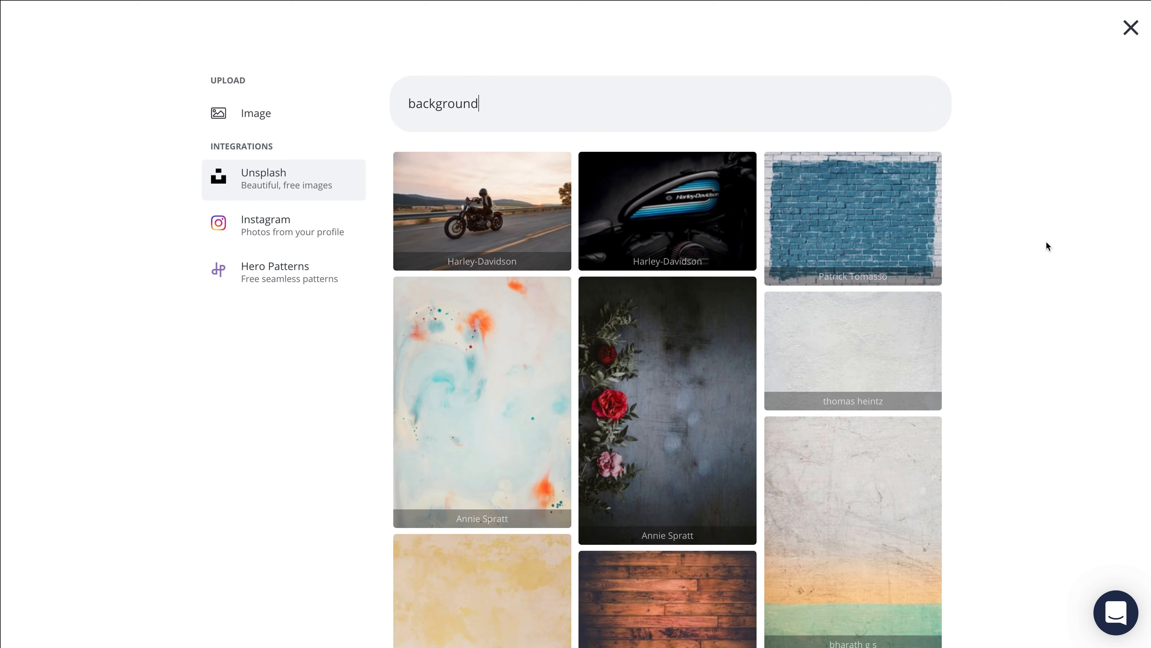
scroll(1041, 247, down, 4)
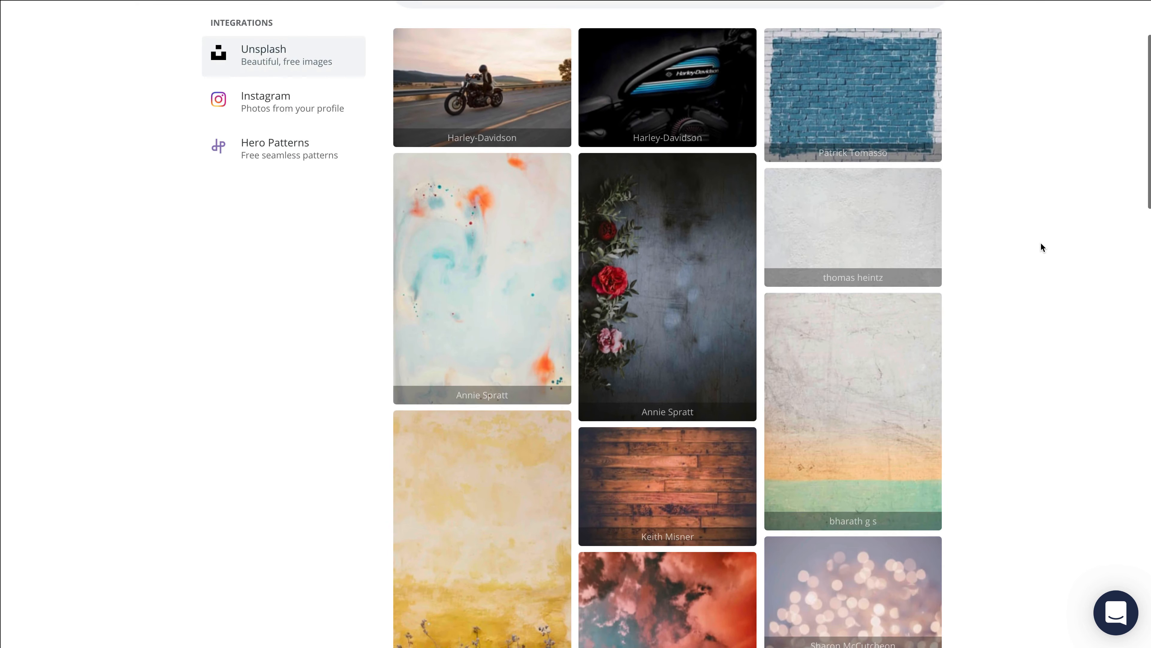
scroll(1041, 247, down, 4)
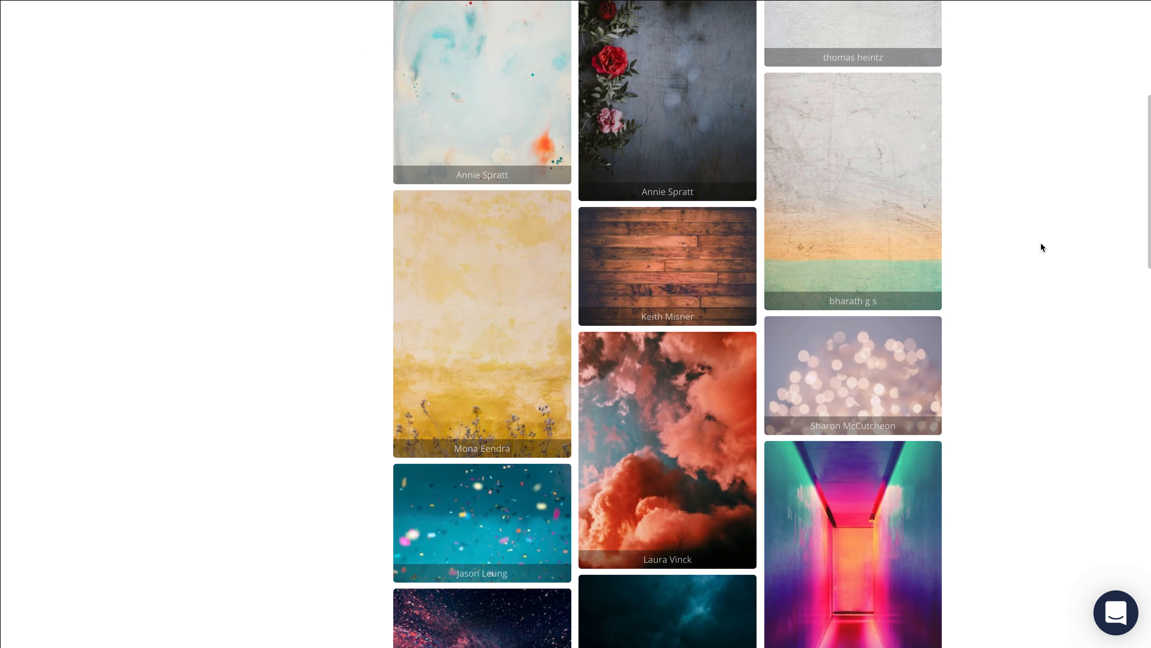
scroll(1041, 245, down, 1)
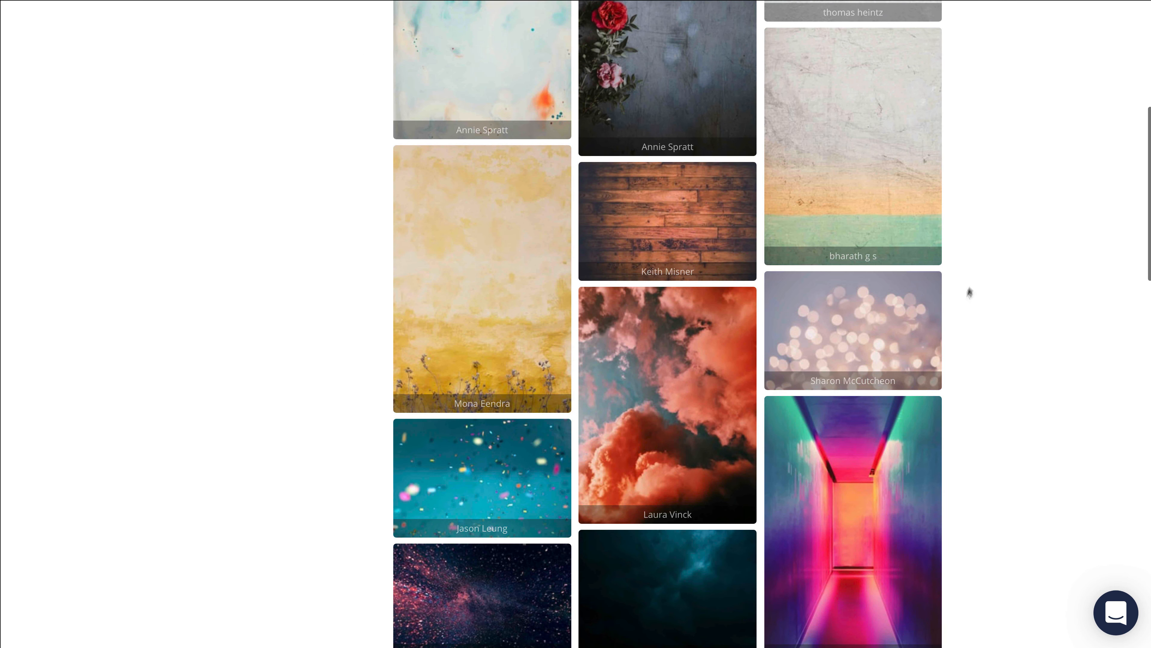
click(910, 334)
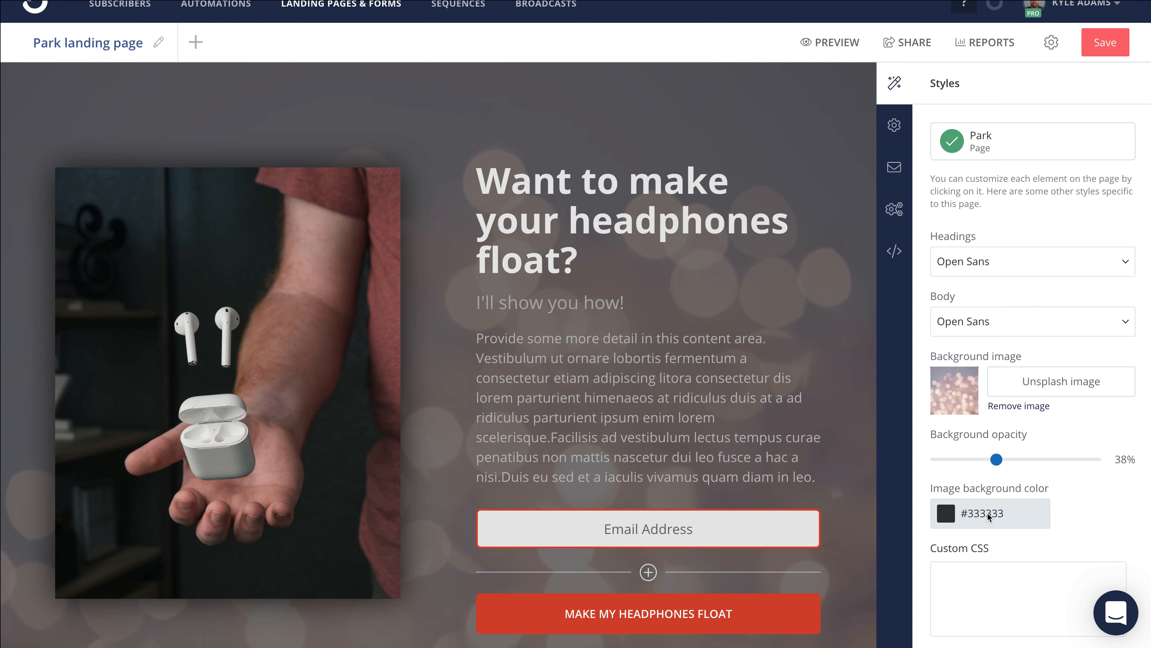
drag(997, 459, 1103, 472)
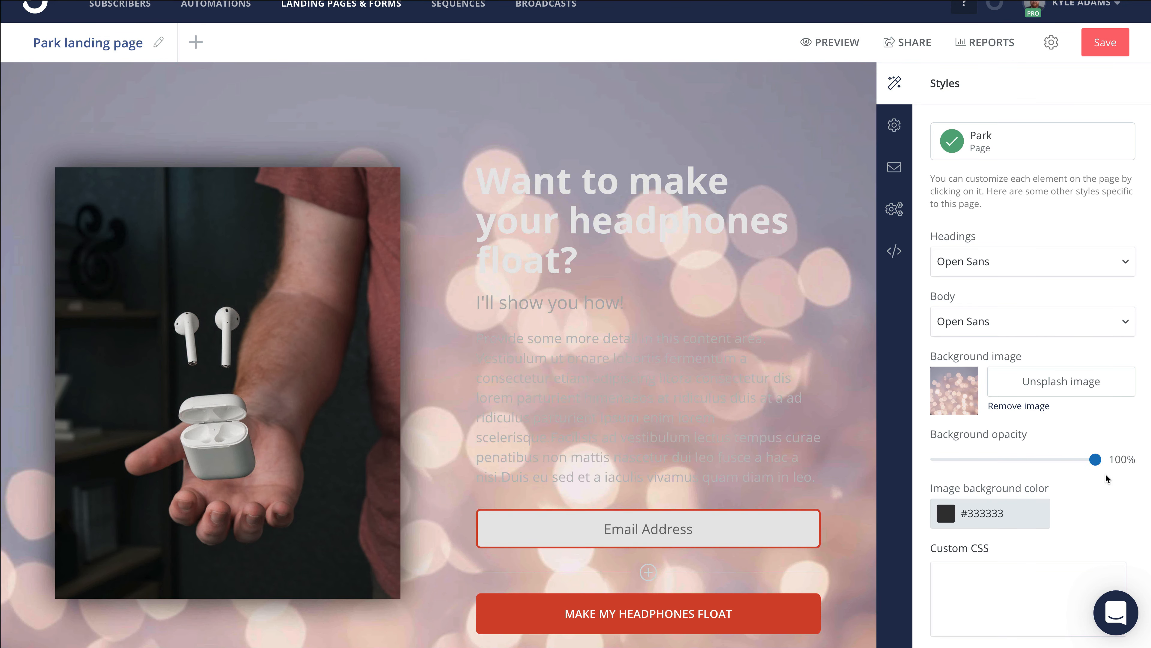
Step: Change the font color of the headline "Want to make your headphones float?" to a very dark grey
click(677, 224)
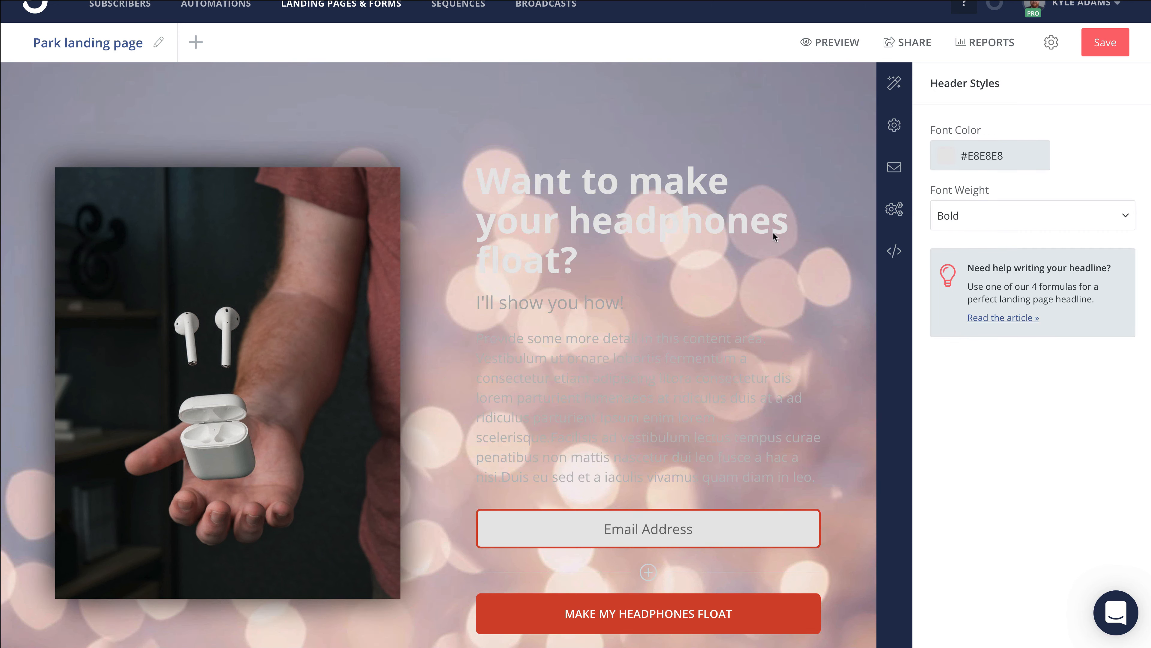
click(985, 155)
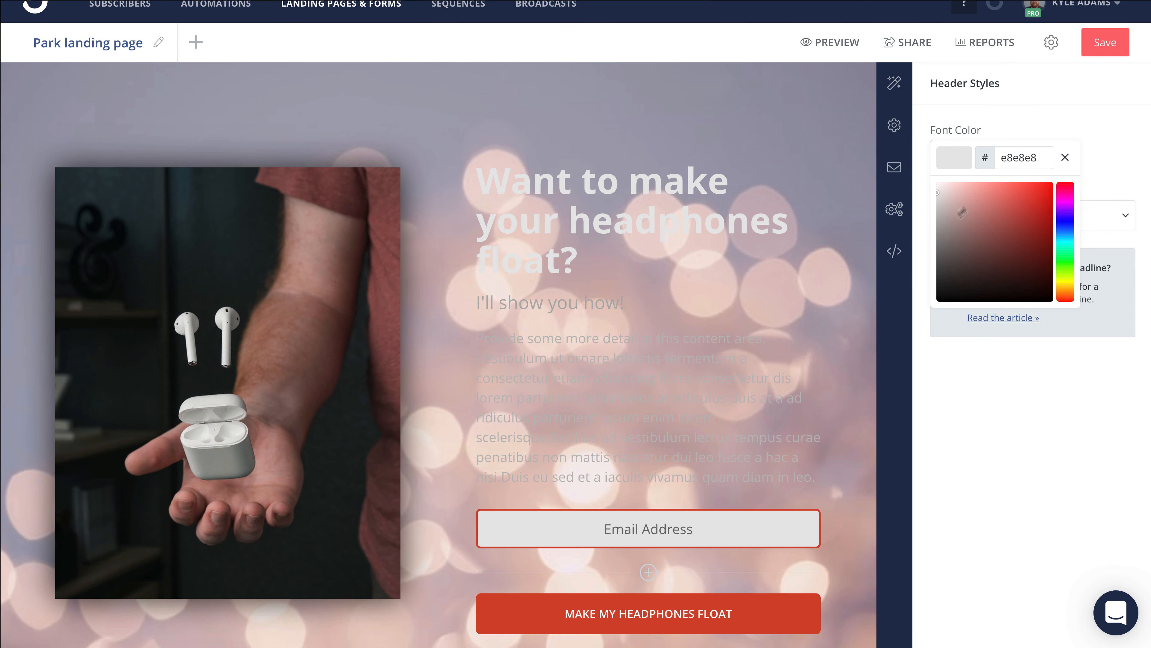
drag(962, 212, 928, 314)
Step: Change the font color of the subheader "I'll show you how!" to #636363
click(581, 327)
click(576, 310)
click(968, 223)
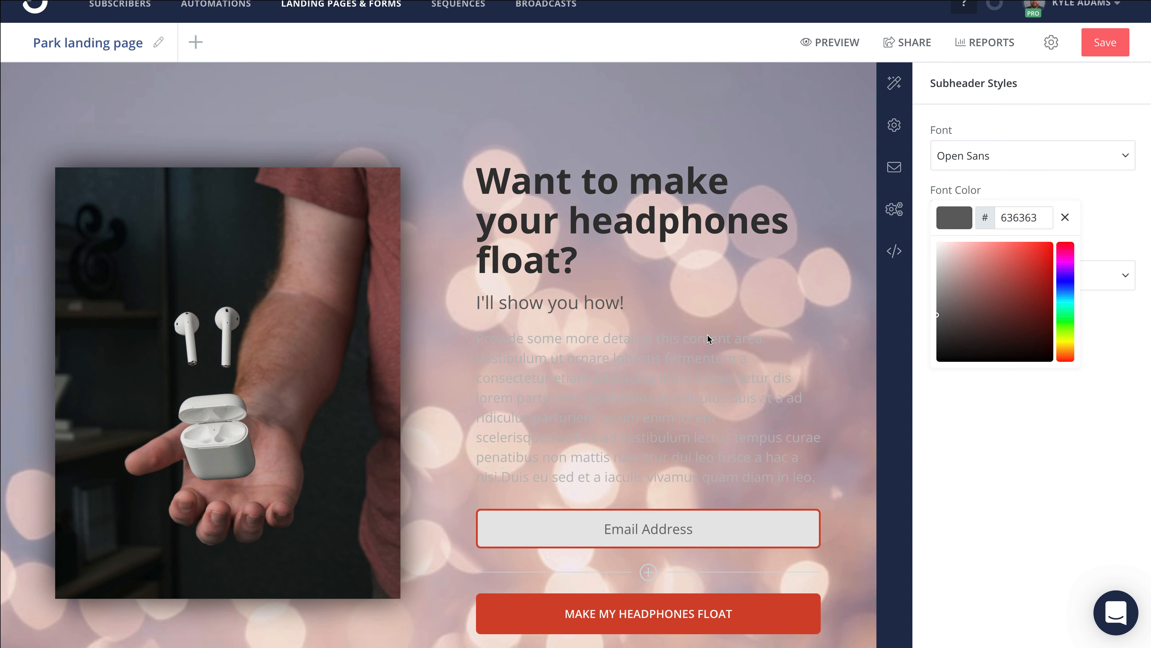